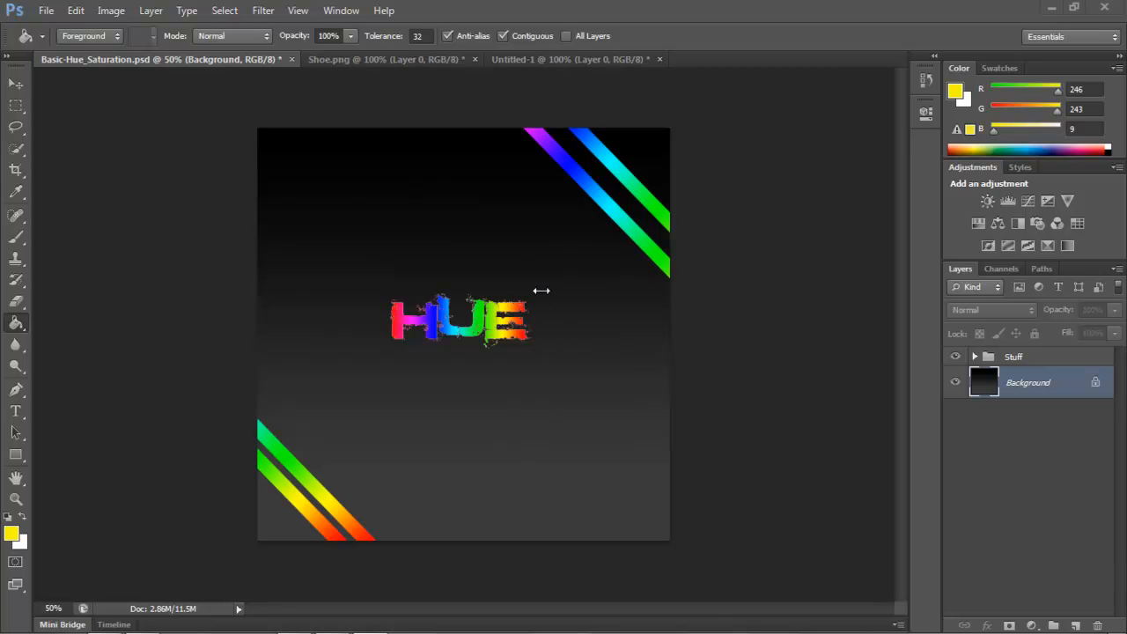
- Switch to the Shoe.png document and set the foreground colour to yellow, RGB 243, 240, 6
click(383, 61)
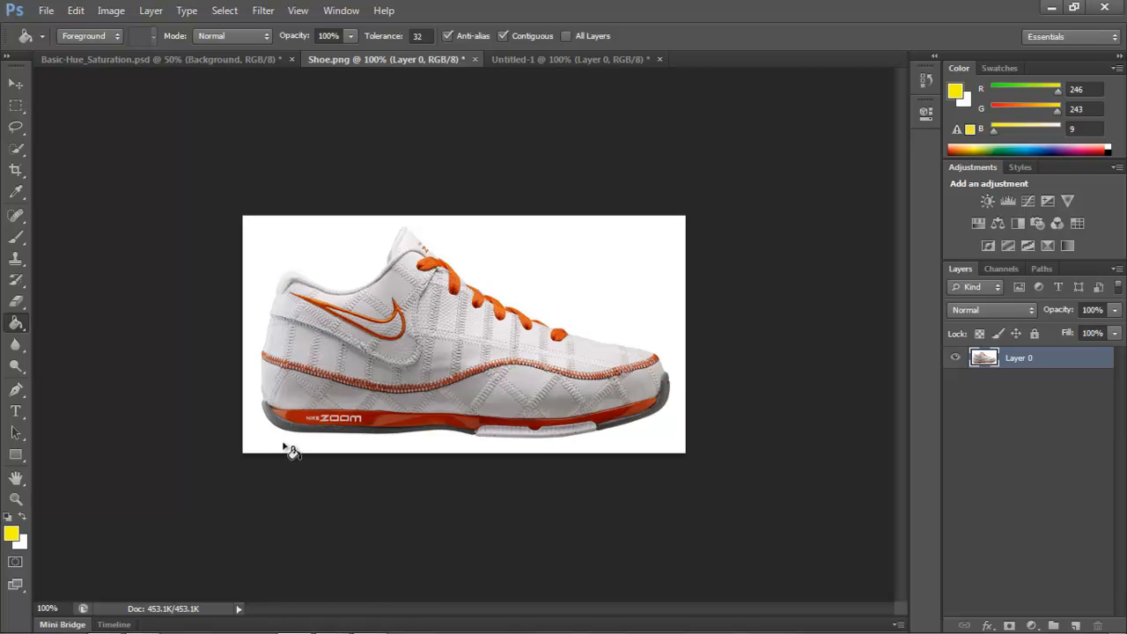
click(12, 533)
click(546, 157)
click(730, 140)
- Try to recolour the shoe's orange sole stripe and laces yellow with Paint Bucket fills
click(370, 415)
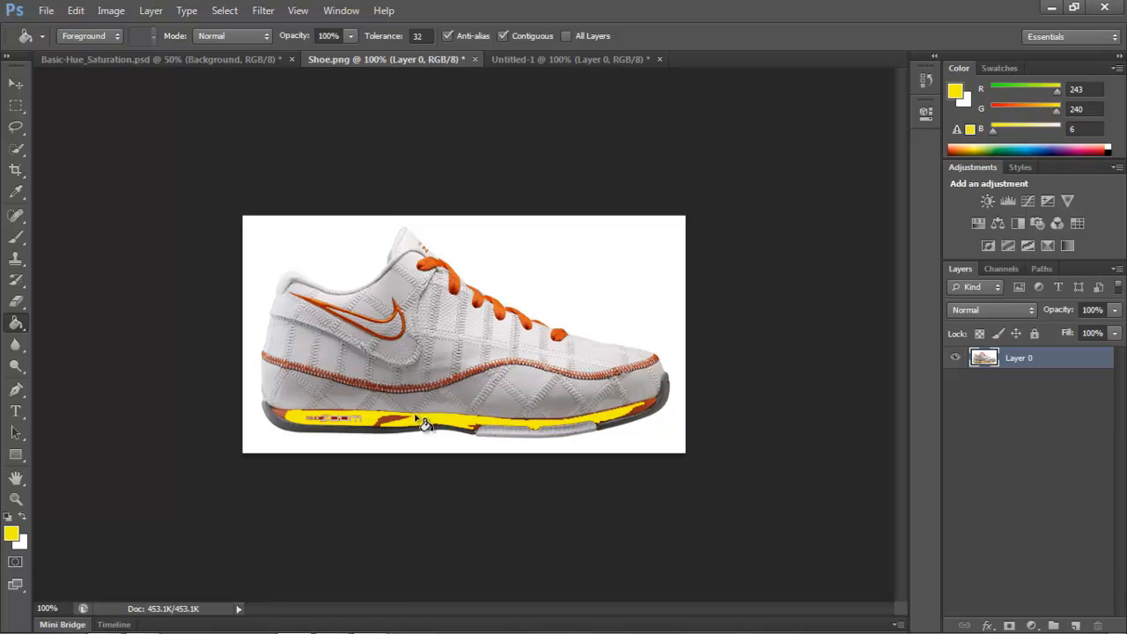
click(646, 415)
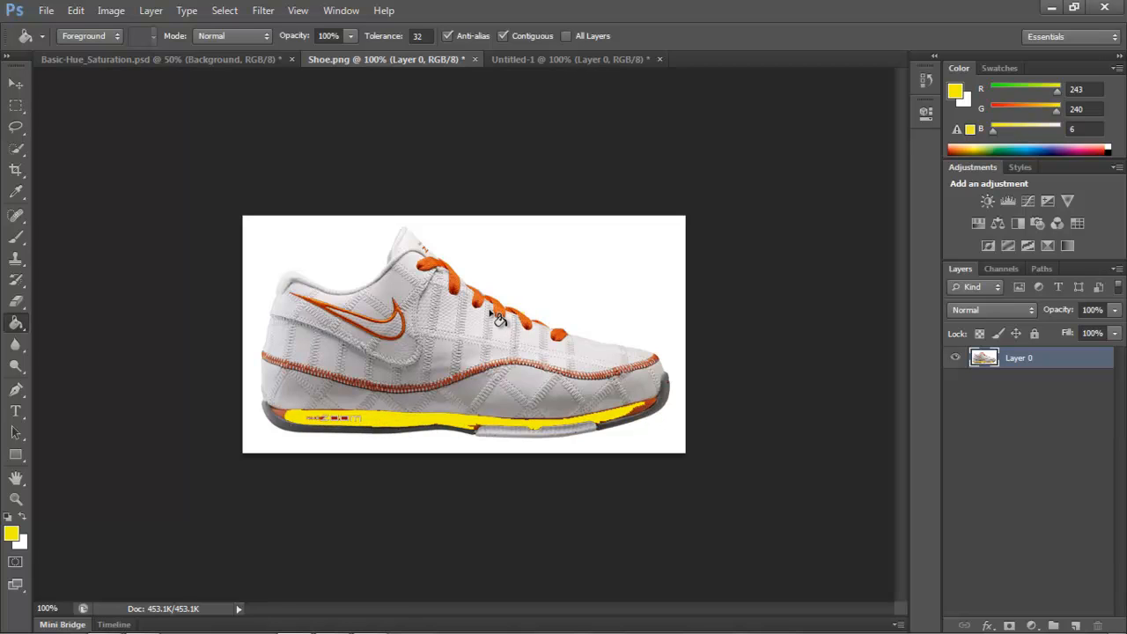
click(493, 309)
click(481, 301)
- Undo all the yellow Paint Bucket fills on the shoe
key(ctrl+alt+z)
key(ctrl+alt+z)
key(ctrl+alt+z)
key(ctrl+alt+z)
key(ctrl+alt+z)
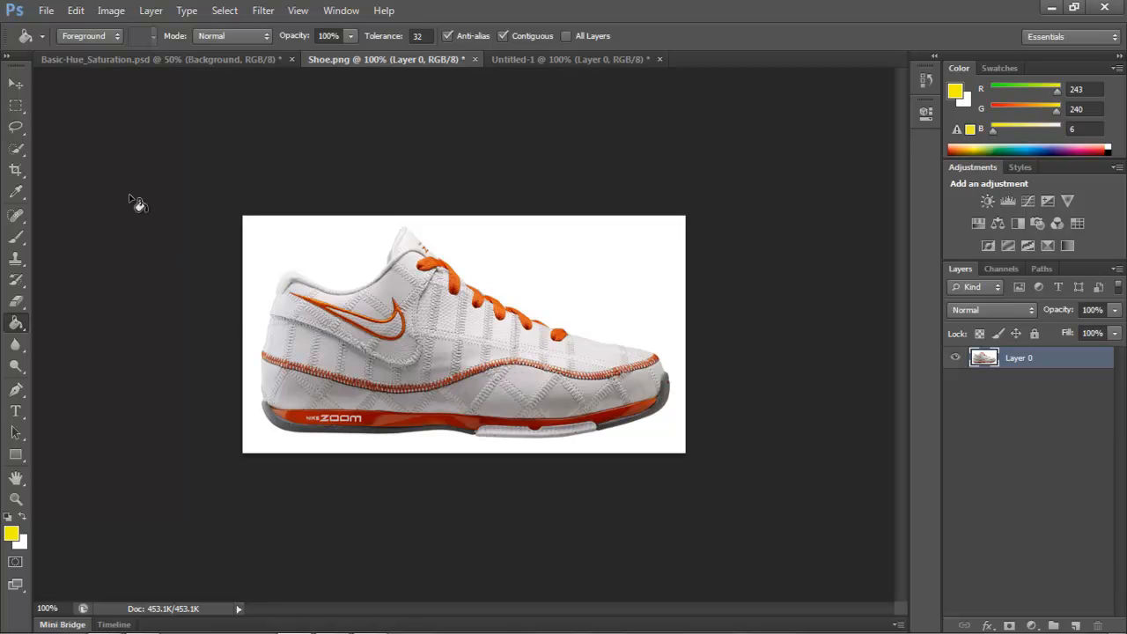
- Apply a Hue/Saturation adjustment to the shoe with Hue +38, Saturation +30 and Lightness 0
click(111, 10)
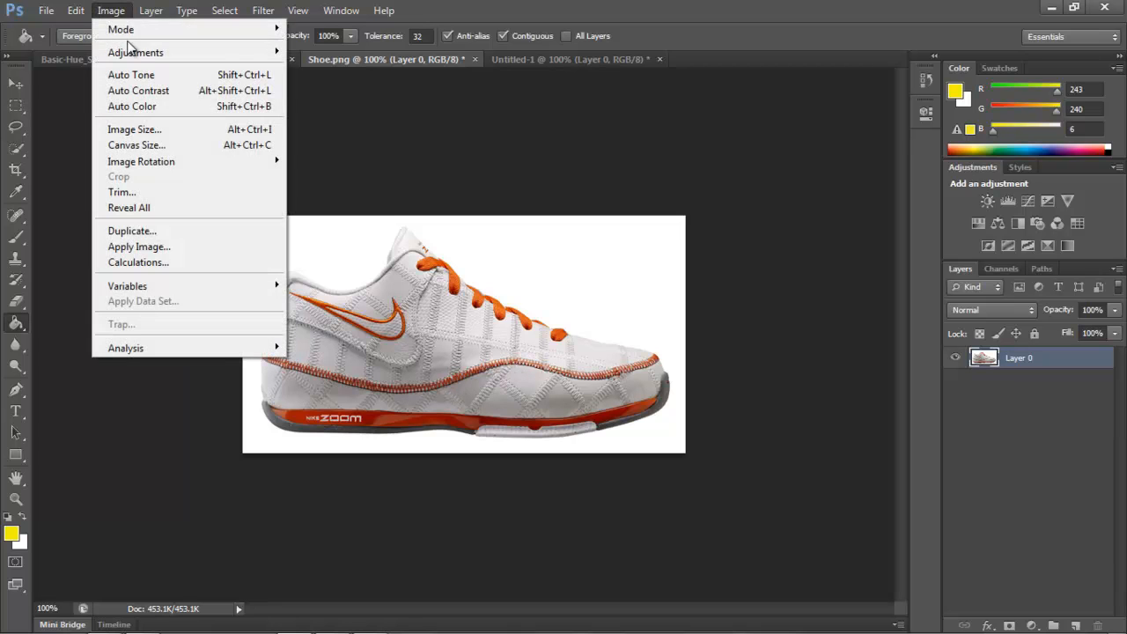
mouse_move(132, 54)
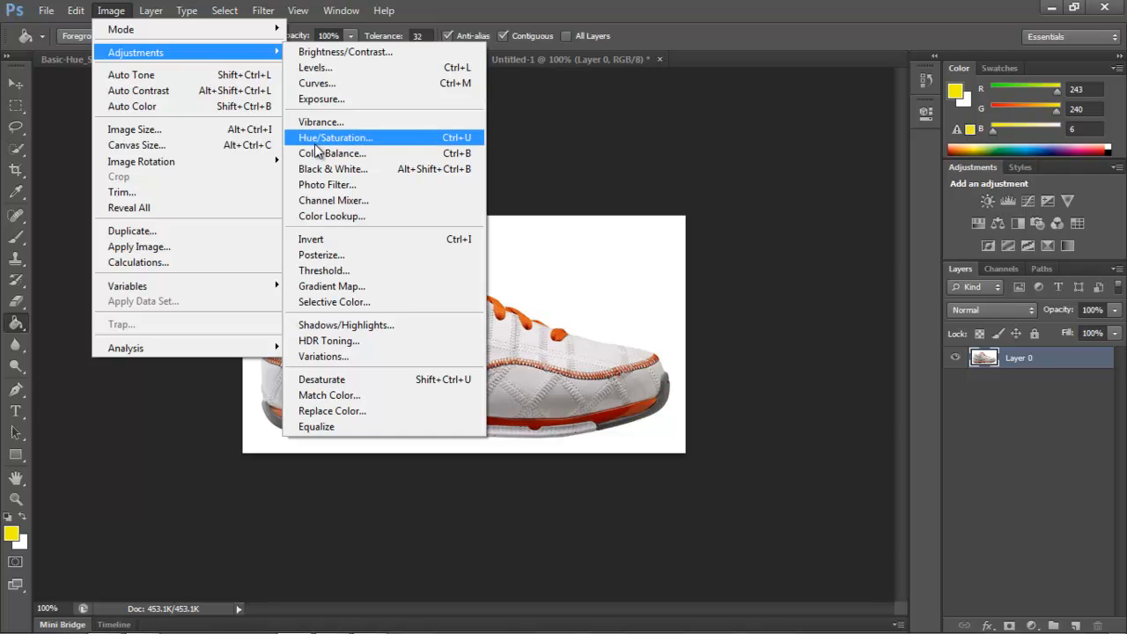
click(450, 141)
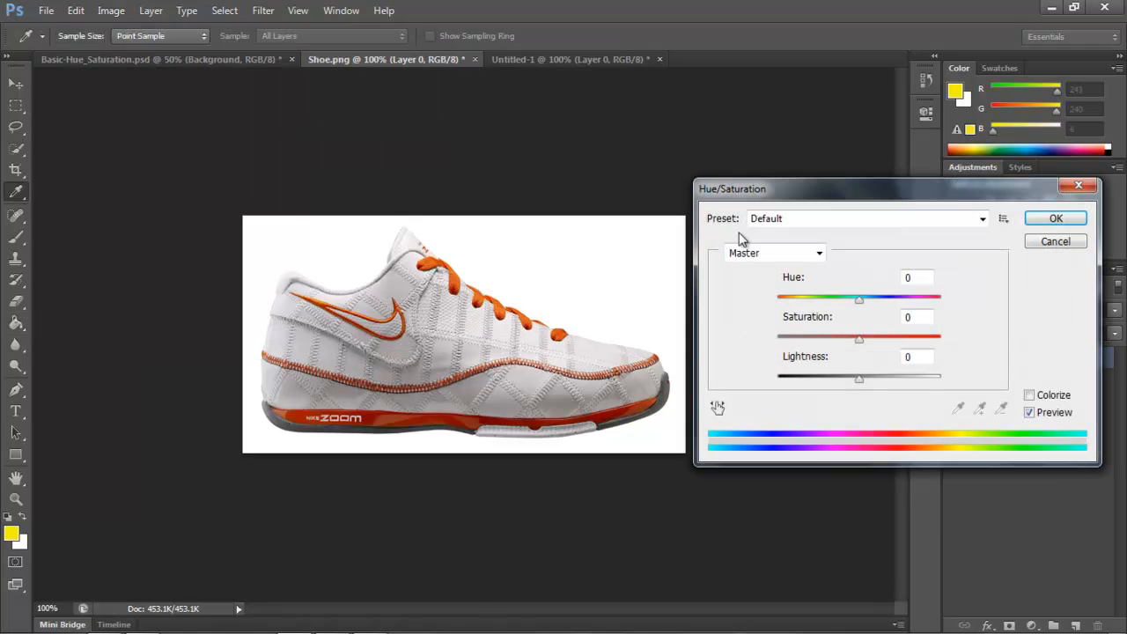
drag(860, 302, 894, 297)
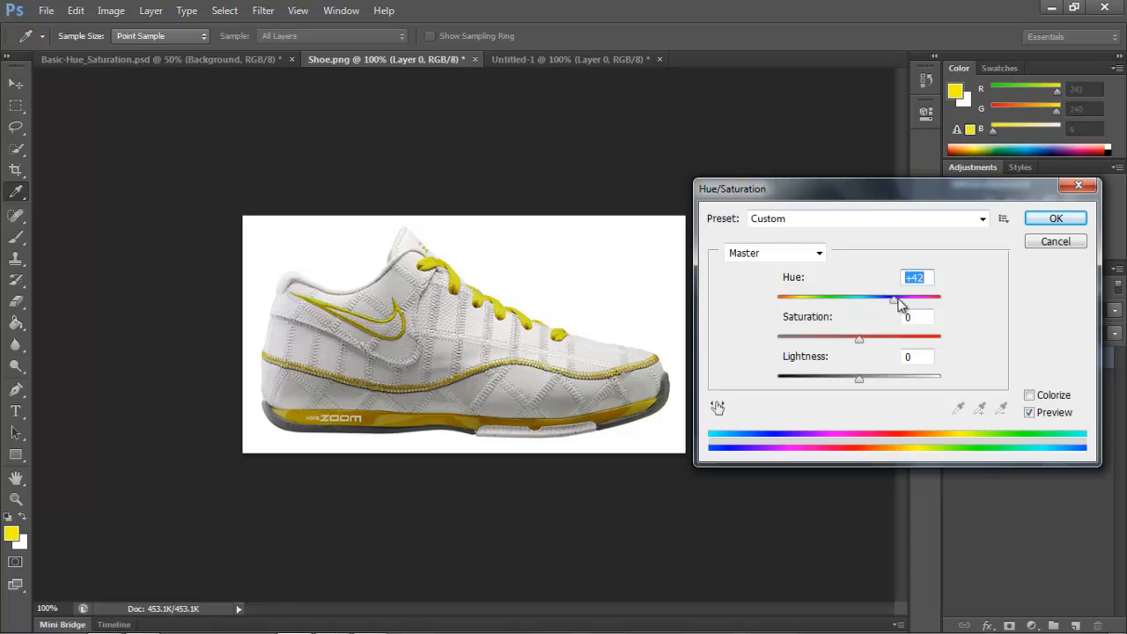
mouse_move(897, 302)
mouse_down()
mouse_move(943, 304)
mouse_move(882, 304)
mouse_move(889, 299)
mouse_up()
drag(860, 347, 909, 342)
text(30)
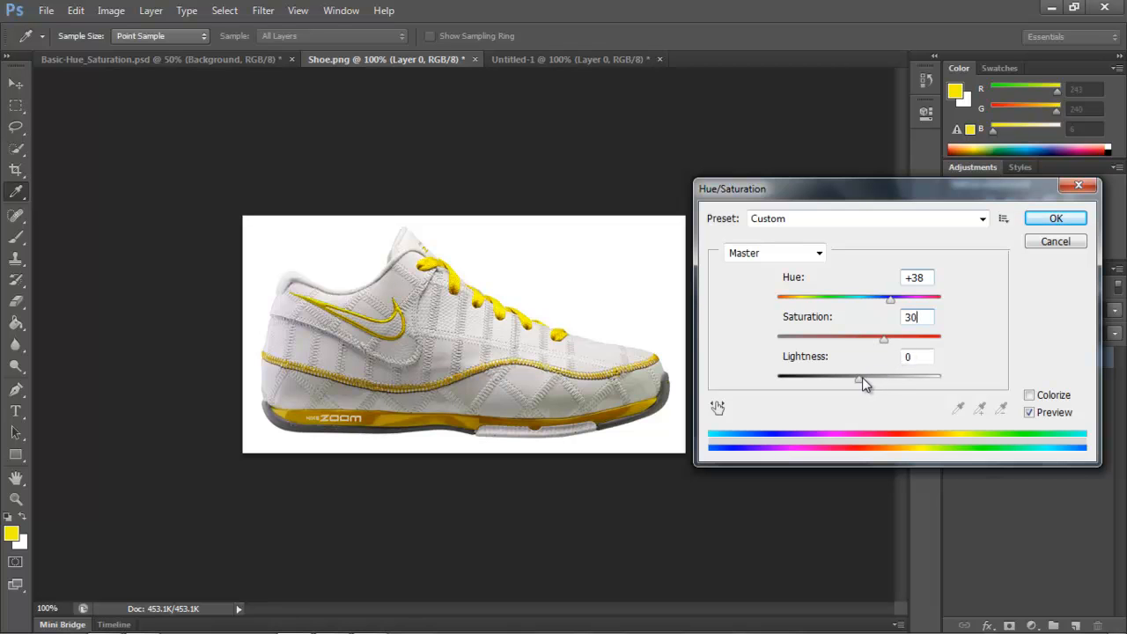
drag(863, 383, 828, 385)
text(0)
click(1032, 221)
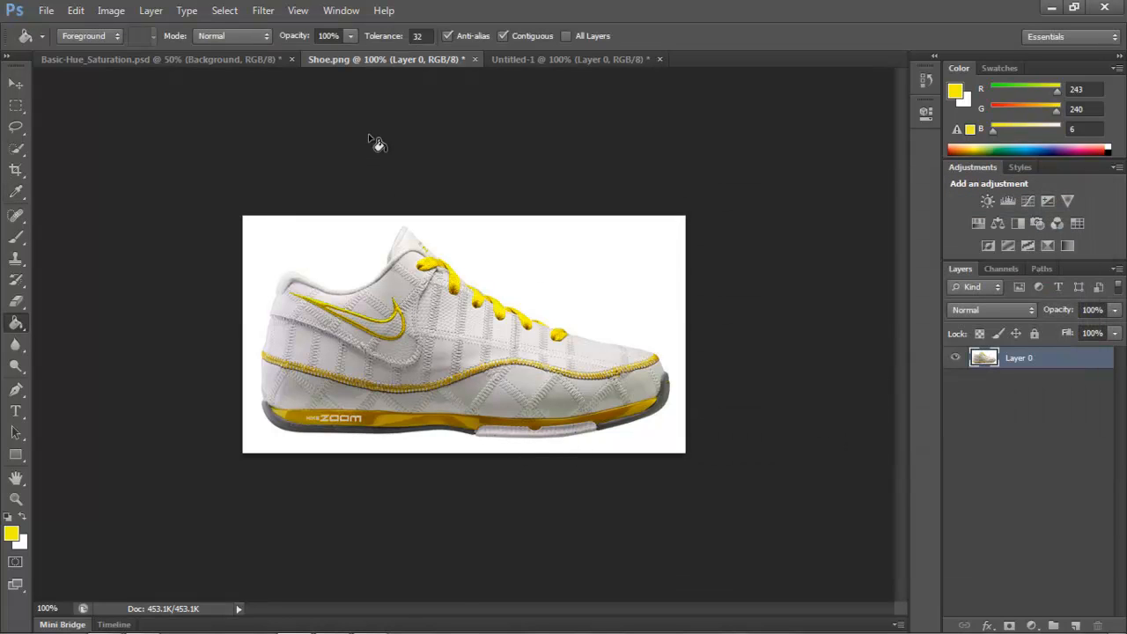
- Switch to the Untitled-1 gradient document and open a Hue/Saturation adjustment for it
click(560, 61)
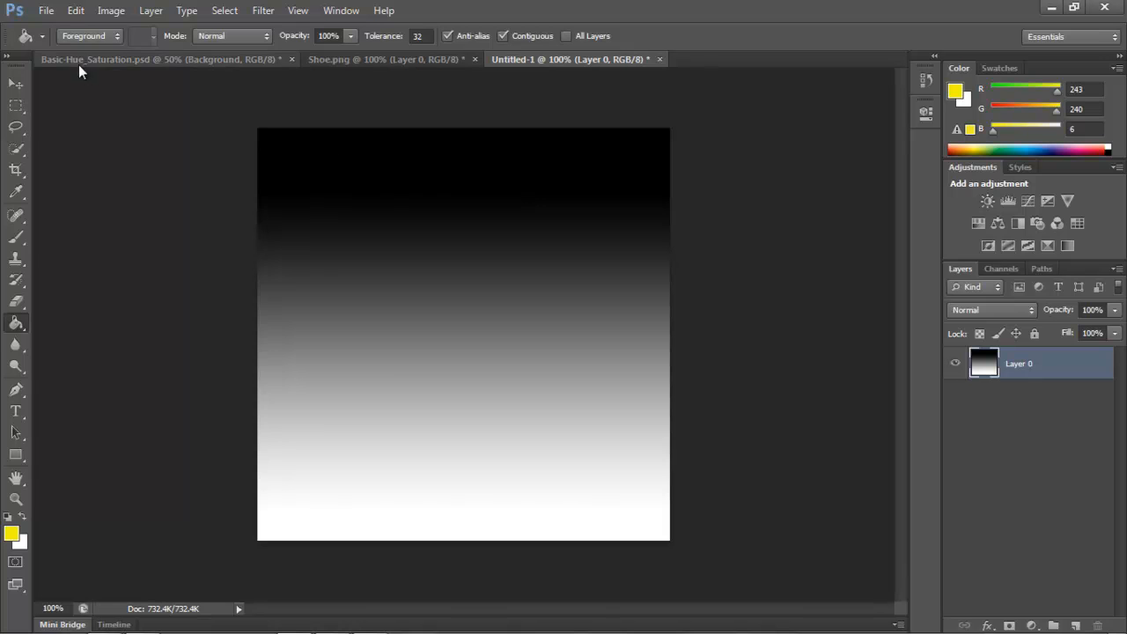
key(ctrl+u)
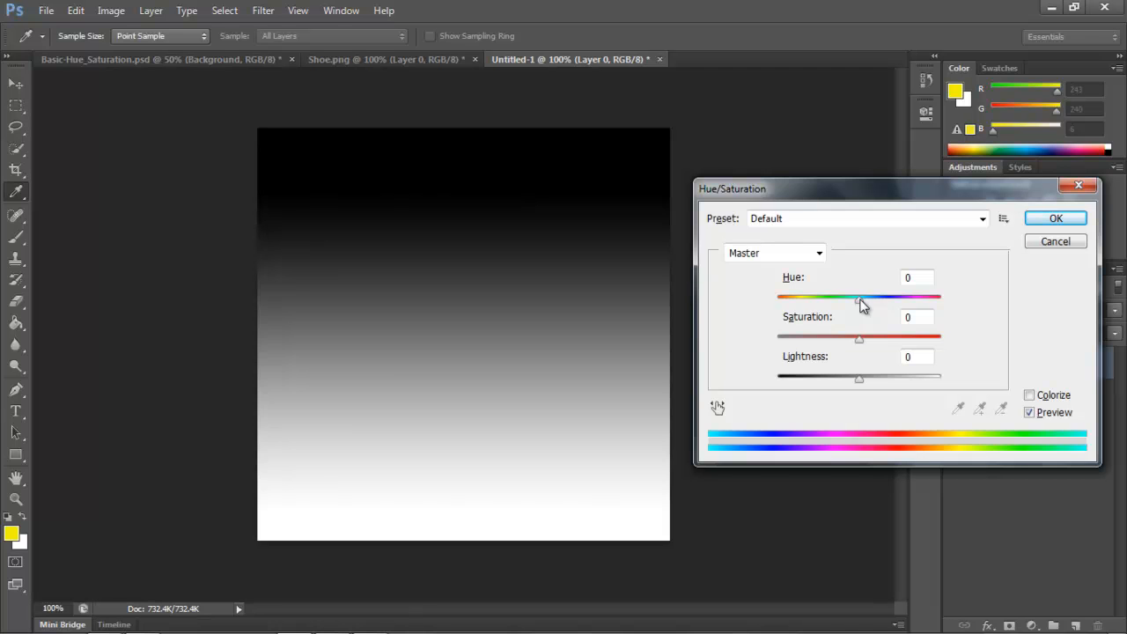
- Try a Hue shift of +93 and other slider changes on the grayscale gradient, resetting Hue to 0
drag(861, 304, 911, 301)
mouse_move(860, 340)
mouse_down()
mouse_move(786, 333)
mouse_move(905, 339)
mouse_move(848, 332)
mouse_up()
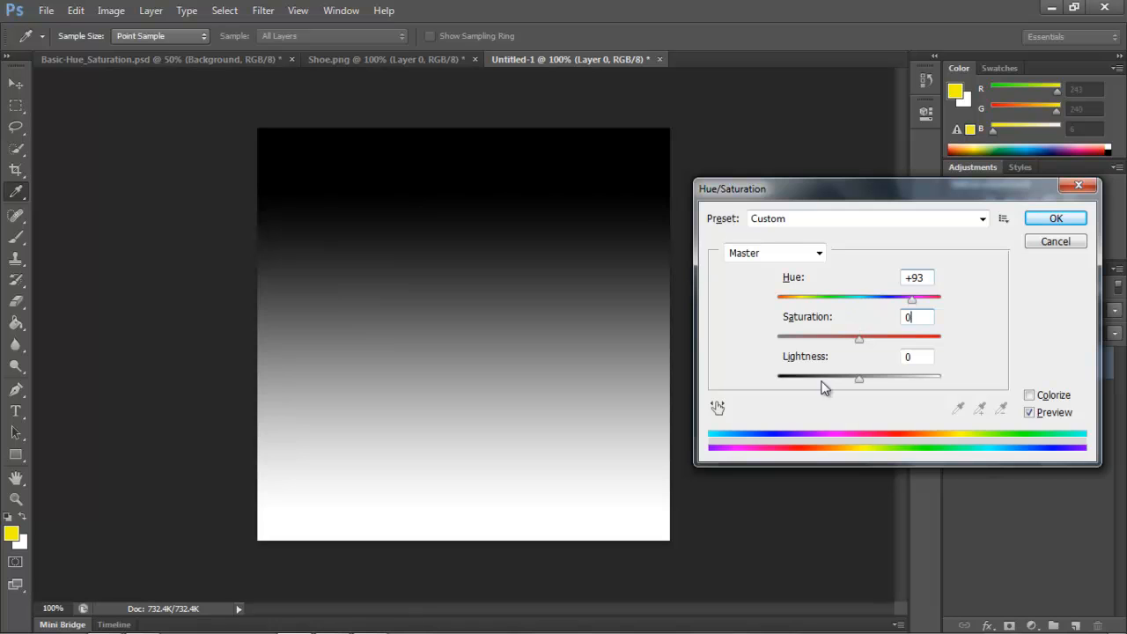
click(929, 277)
text(0)
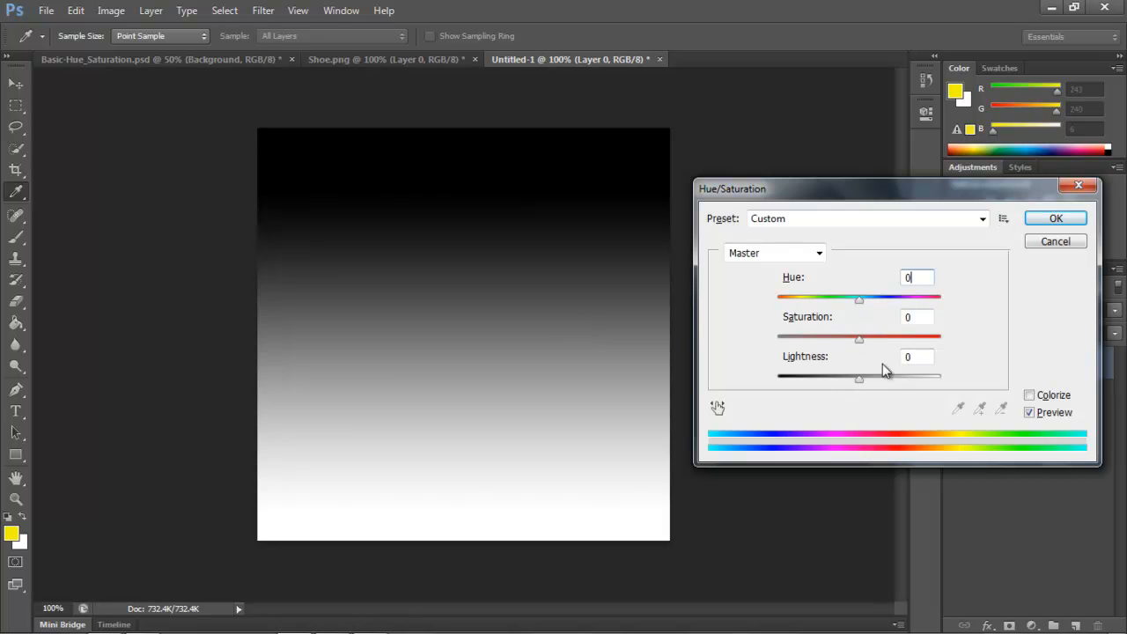
mouse_move(862, 379)
mouse_down()
mouse_move(877, 382)
mouse_move(862, 375)
mouse_up()
- Colorize the gradient green with Hue 104, Saturation 49 and Lightness 0, and apply the adjustment
click(1040, 396)
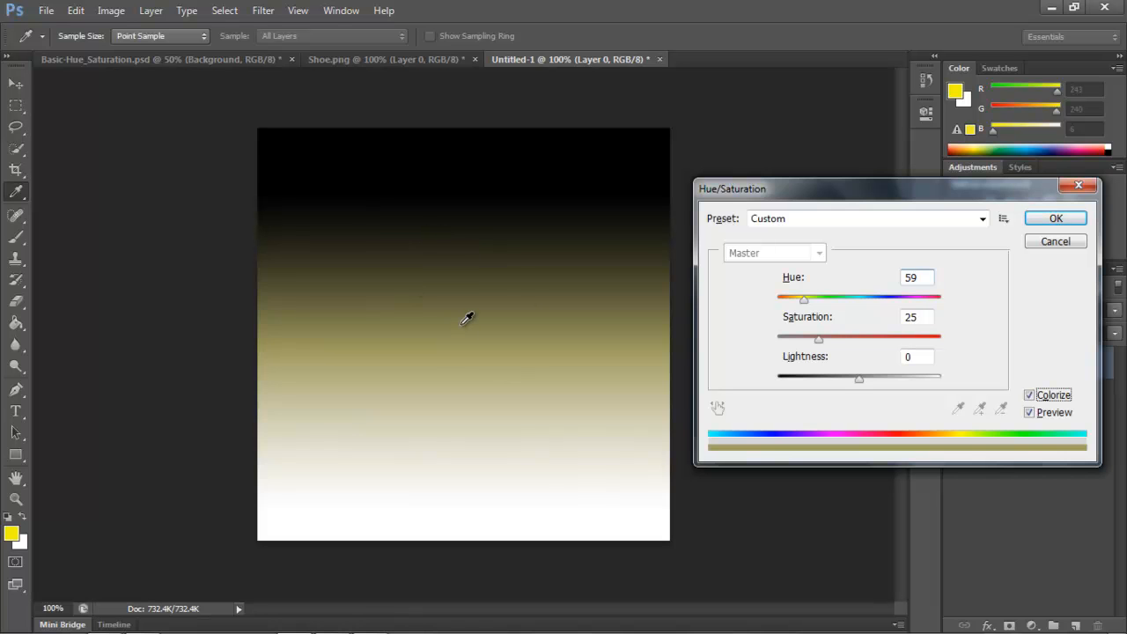
mouse_move(804, 299)
mouse_down()
mouse_move(904, 305)
mouse_move(824, 300)
mouse_up()
drag(818, 340, 854, 374)
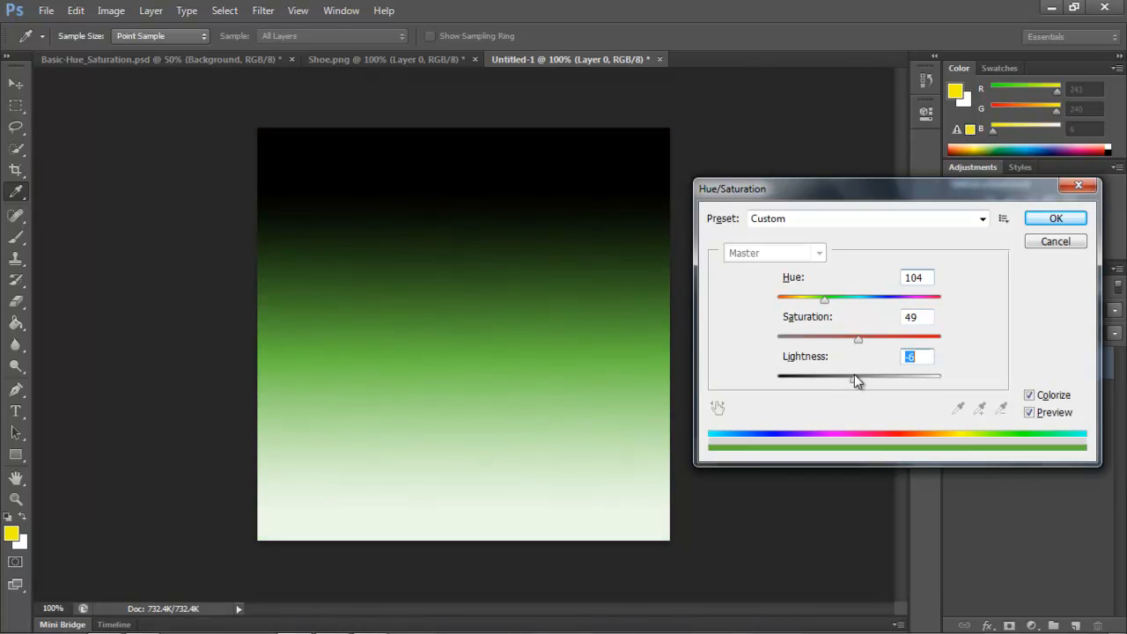
text(0)
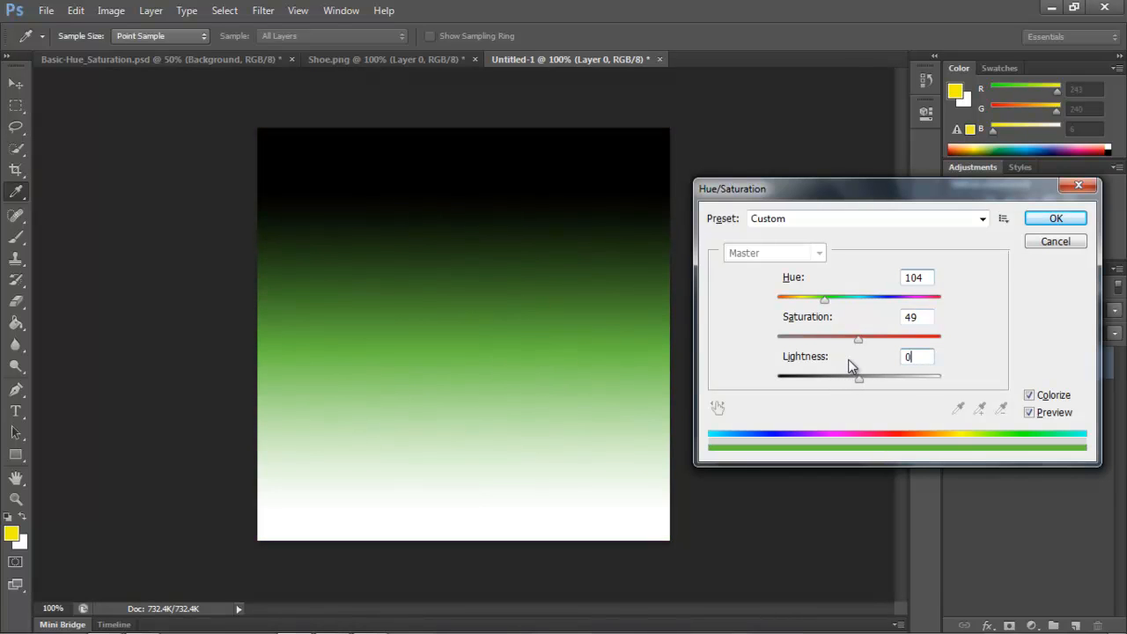
key(Return)
key(g)
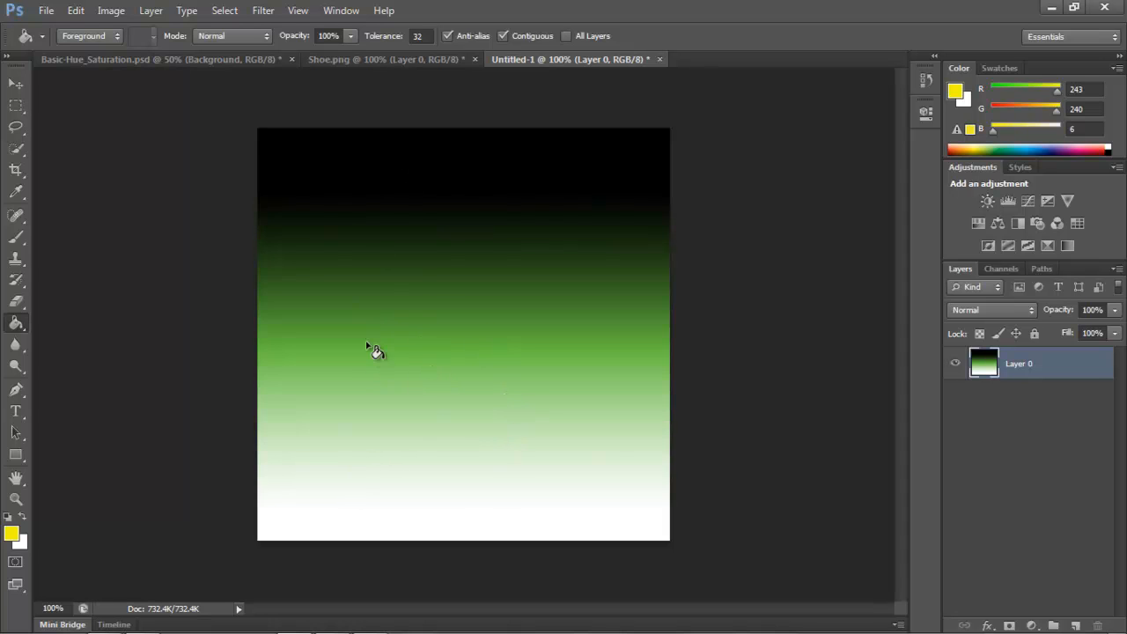
- Switch to the Basic-Hue_Saturation.psd document
click(180, 60)
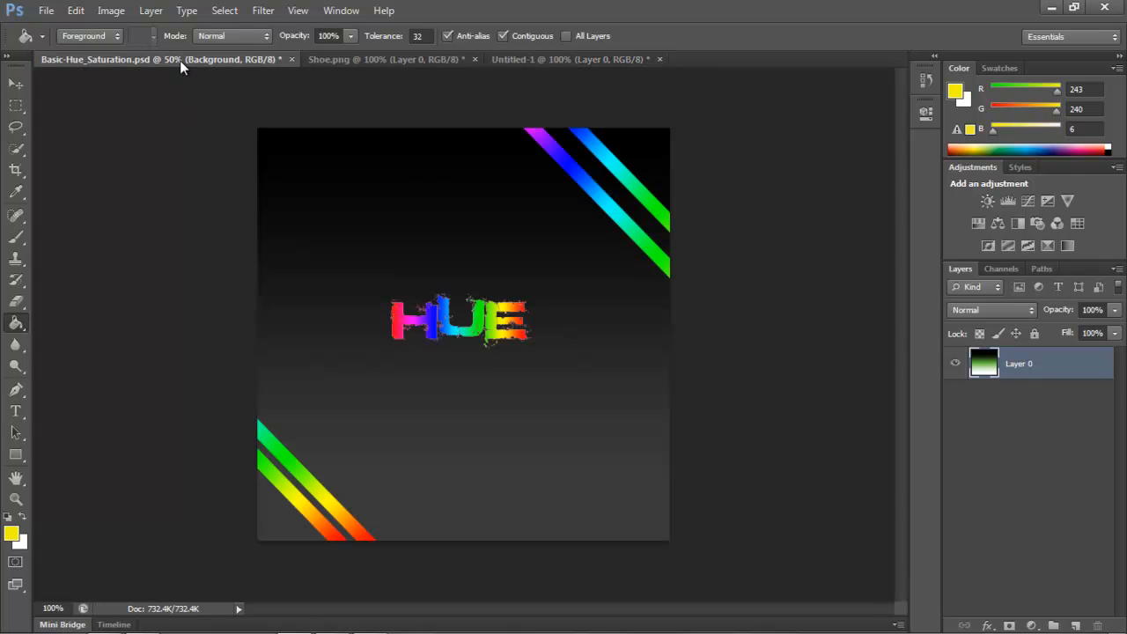